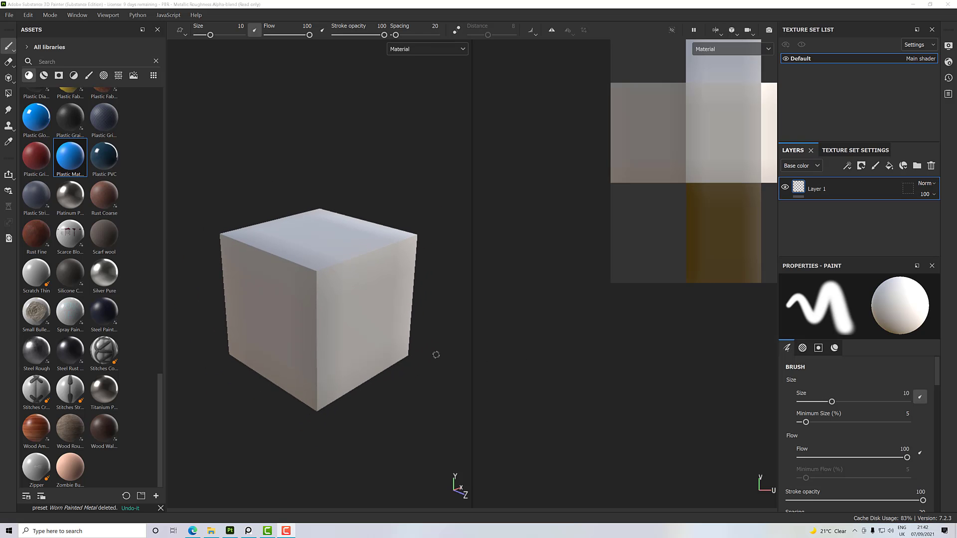
# Reframe the cube, delete the default Layer 1 and add a new folder layer
pyautogui.press('f')
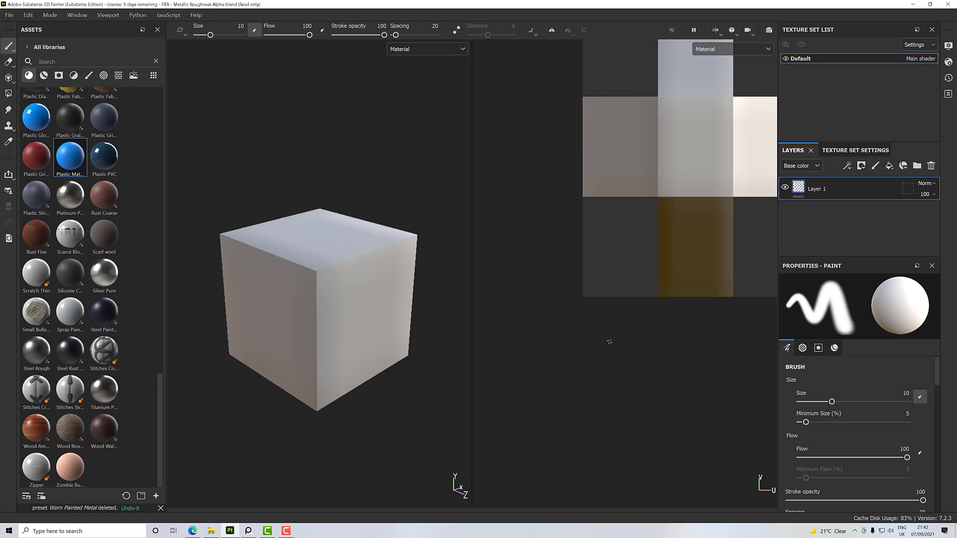
pyautogui.press('f')
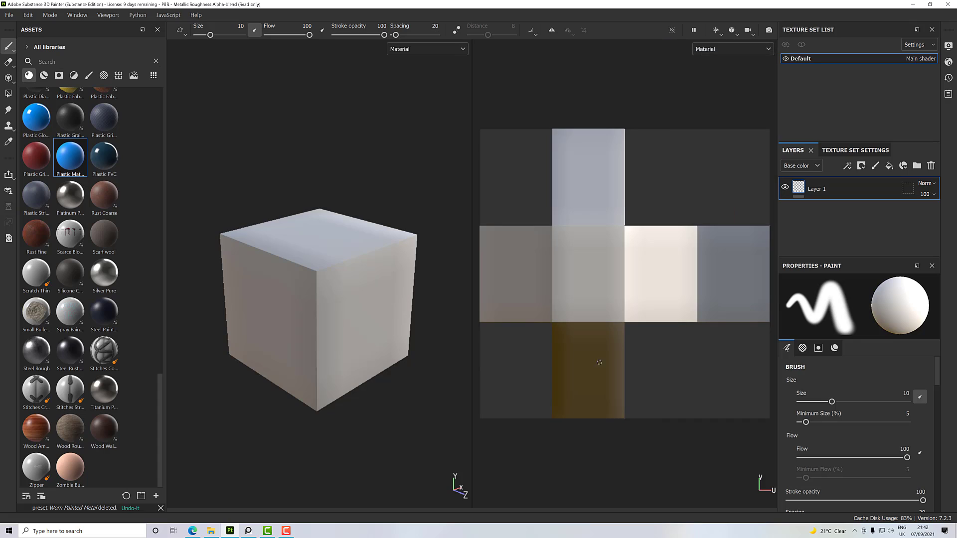
pyautogui.click(930, 165)
pyautogui.click(915, 166)
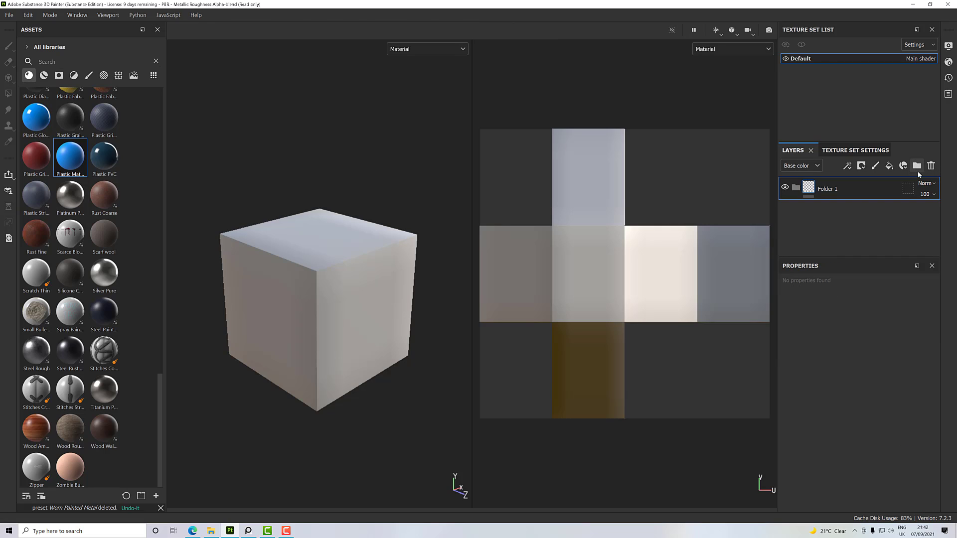
# Give the new folder a black mask and activate Polygon Fill in face mode
pyautogui.rightClick(829, 189)
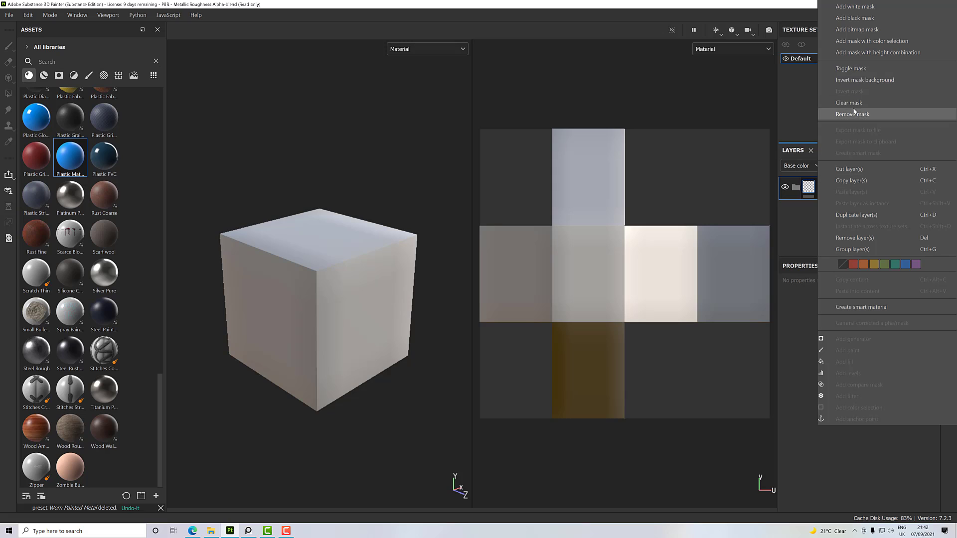
pyautogui.click(856, 18)
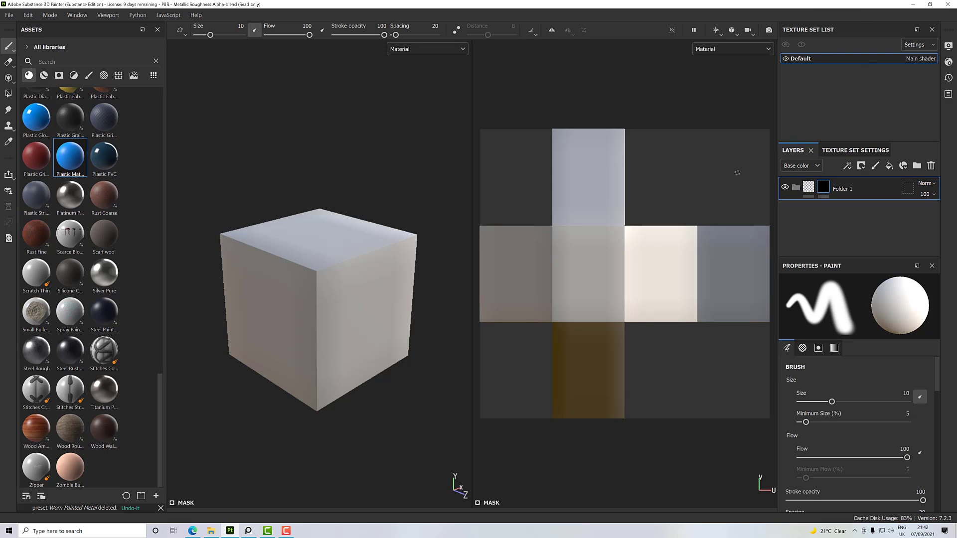
pyautogui.click(9, 94)
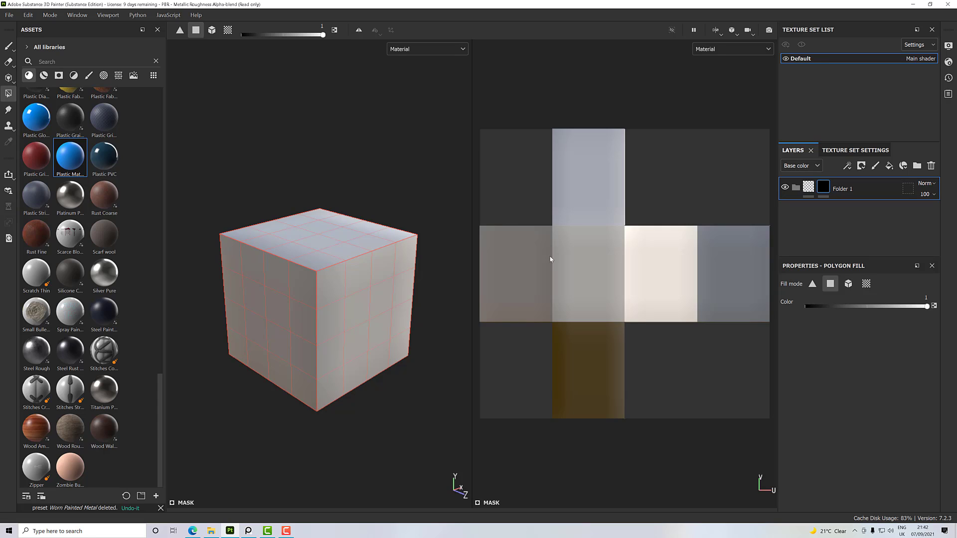
# Set the viewport display channel to Mask in both views
pyautogui.click(423, 49)
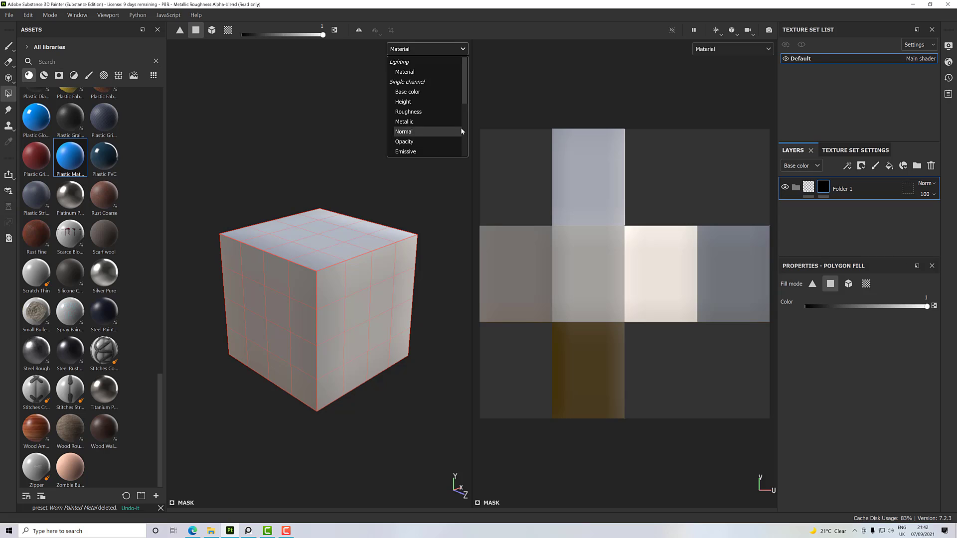
pyautogui.scroll(-5, 462, 114)
pyautogui.click(404, 72)
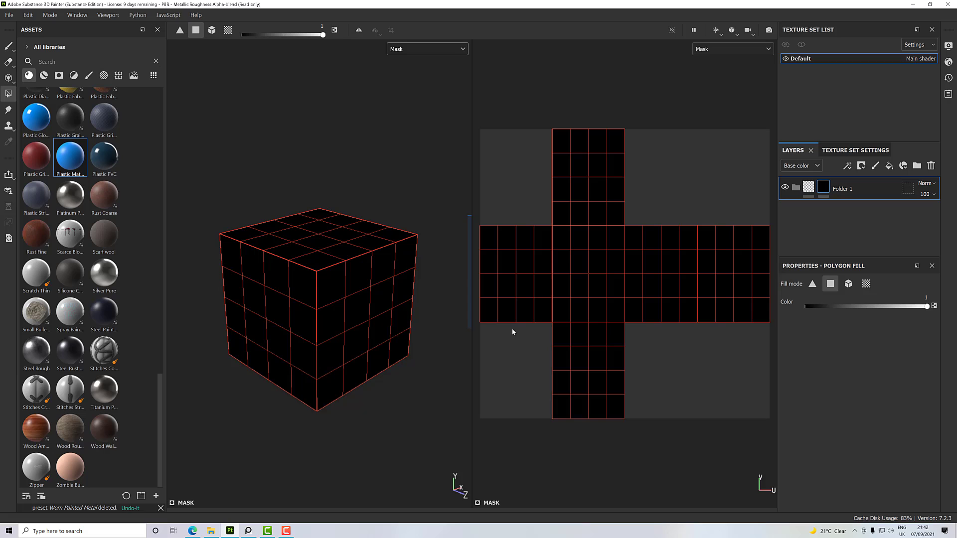
# Fill the left UV island white in the folder's mask with a Polygon Fill rectangle
pyautogui.moveTo(536, 338); pyautogui.dragTo(474, 219)
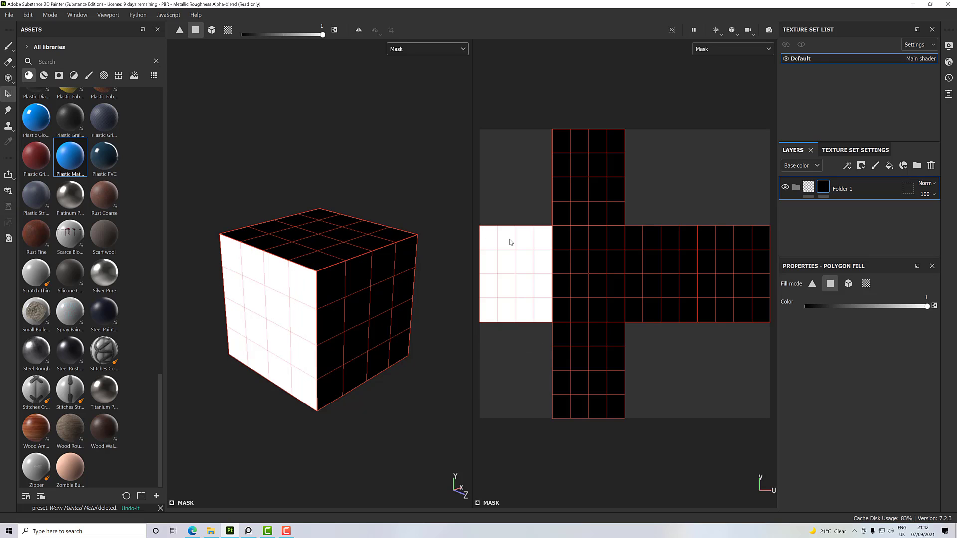
pyautogui.scroll(2, 549, 238)
pyautogui.scroll(4, 549, 237)
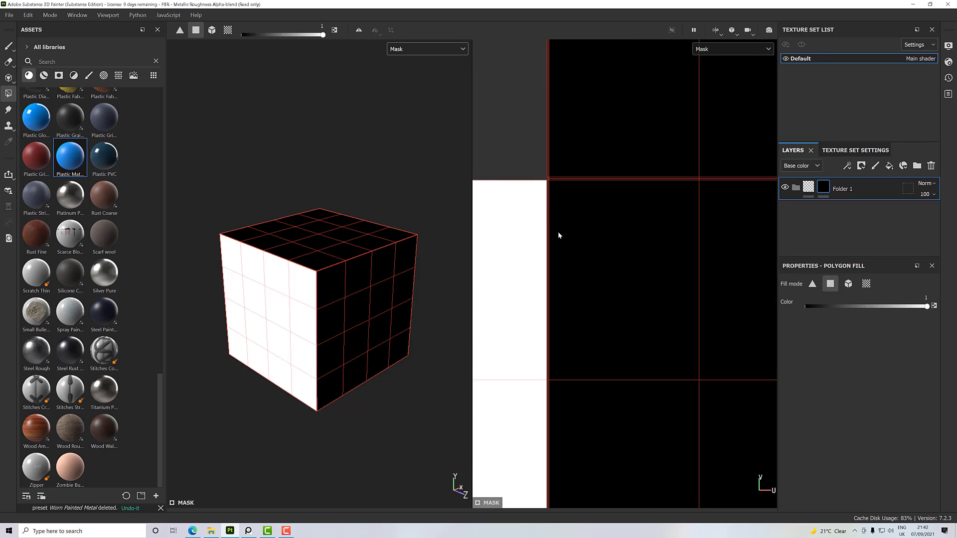
pyautogui.scroll(-5, 354, 260)
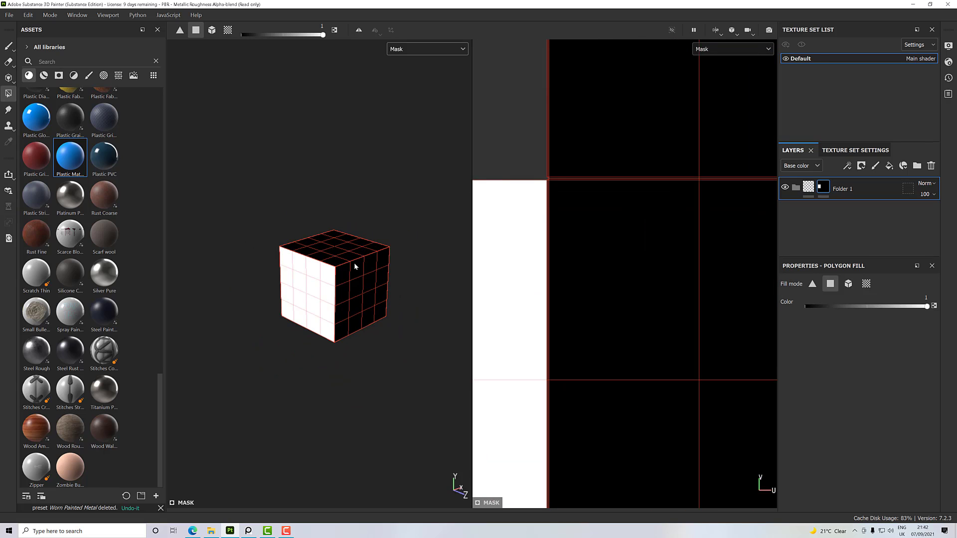
pyautogui.scroll(-5, 568, 268)
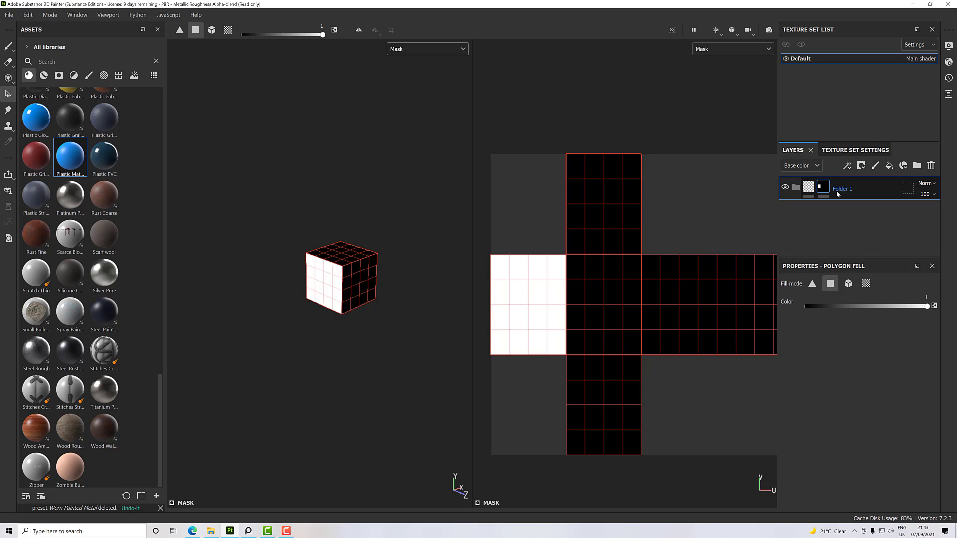
# Switch both views back to Material and add a Plastic PVC fill layer
pyautogui.click(401, 53)
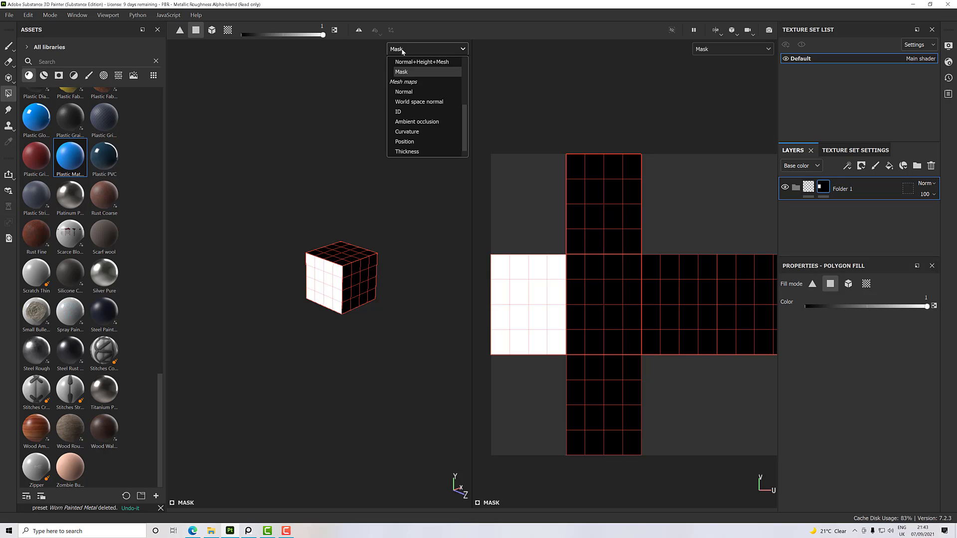
pyautogui.scroll(2, 424, 82)
pyautogui.click(414, 75)
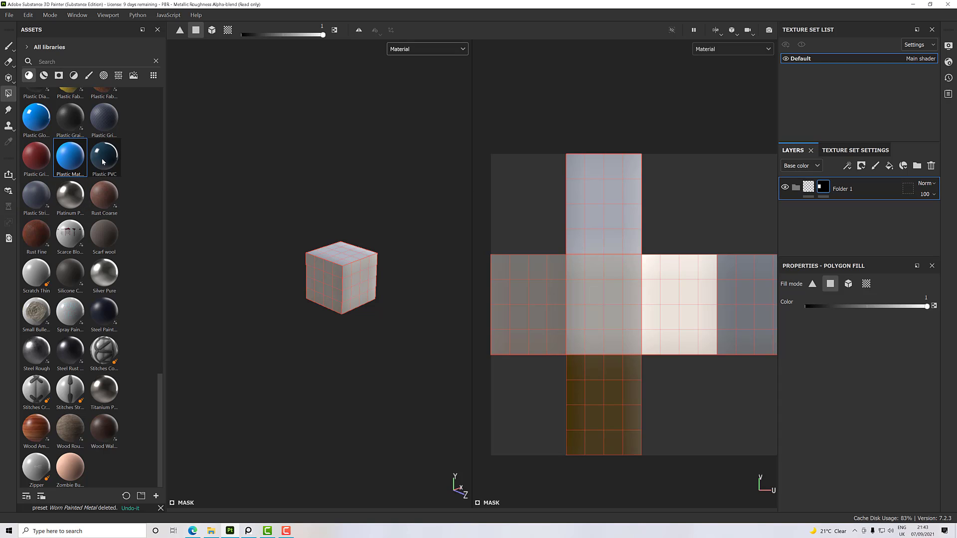
pyautogui.moveTo(103, 161); pyautogui.dragTo(861, 192)
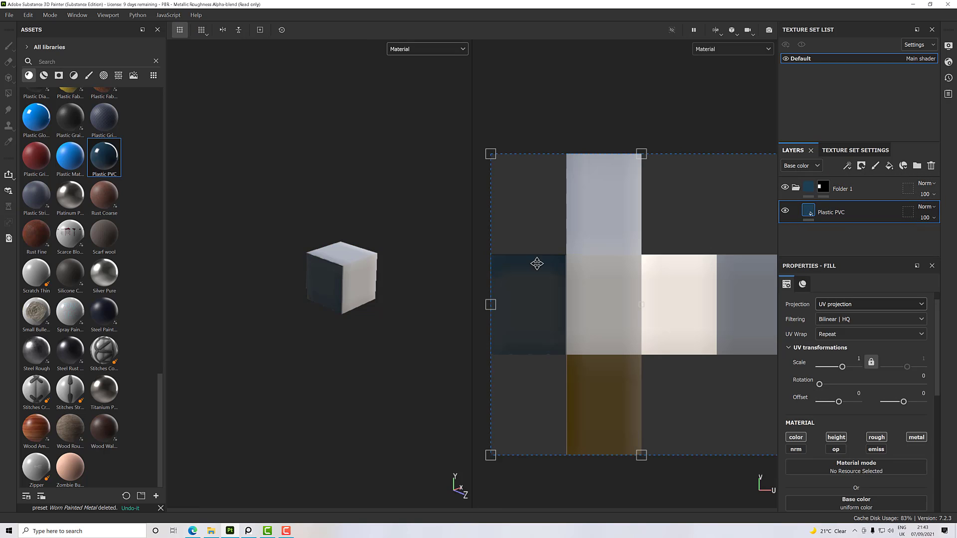
pyautogui.scroll(10, 366, 280)
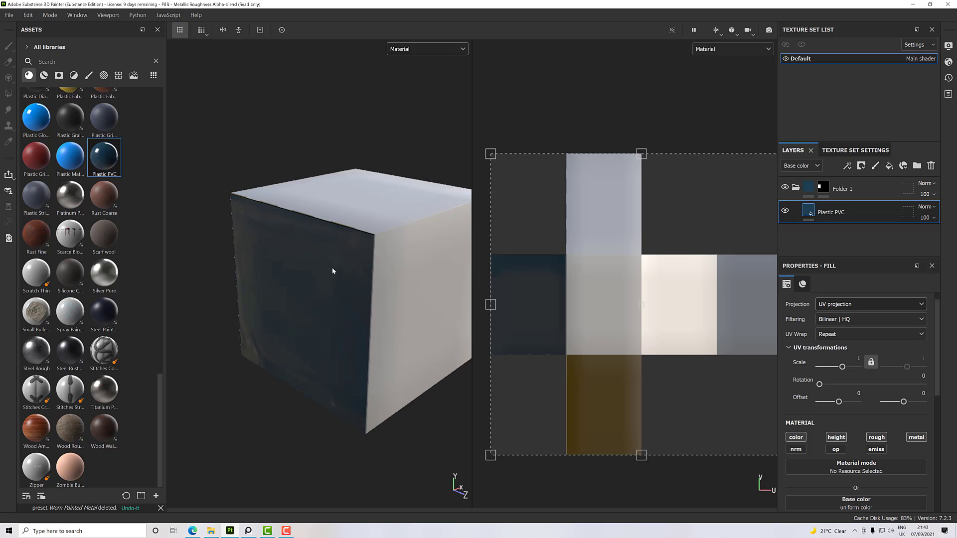
pyautogui.keyDown('alt'); pyautogui.moveTo(444, 237); pyautogui.dragTo(419, 260); pyautogui.keyUp('alt')
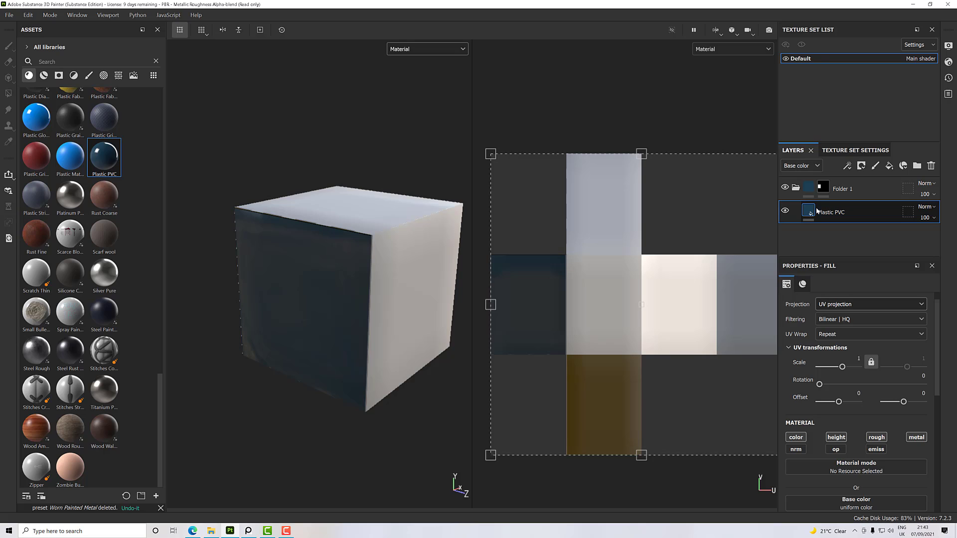
# Move the Plastic PVC layer into Folder 1 and refit the rotated UV view
pyautogui.moveTo(816, 210); pyautogui.dragTo(801, 190)
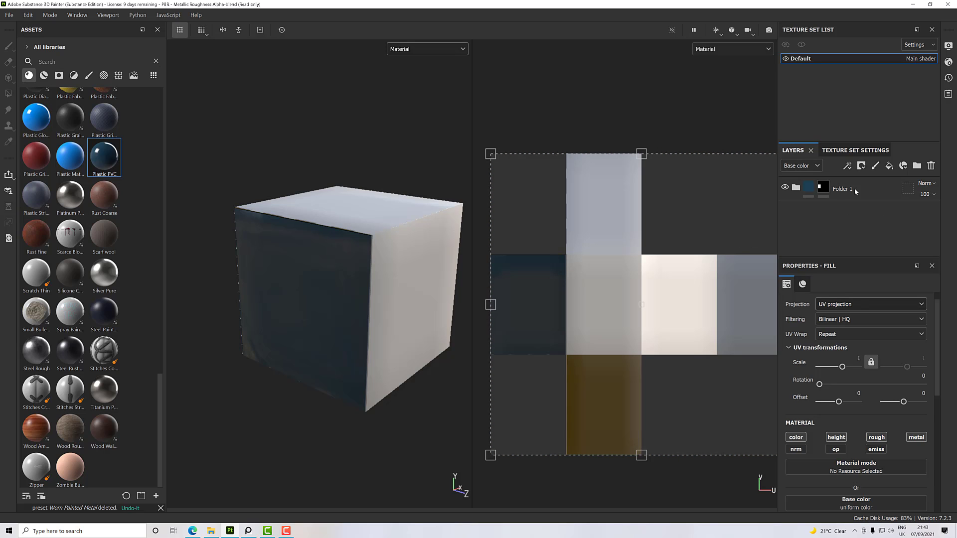
pyautogui.keyDown('alt'); pyautogui.moveTo(596, 228); pyautogui.dragTo(636, 259); pyautogui.keyUp('alt')
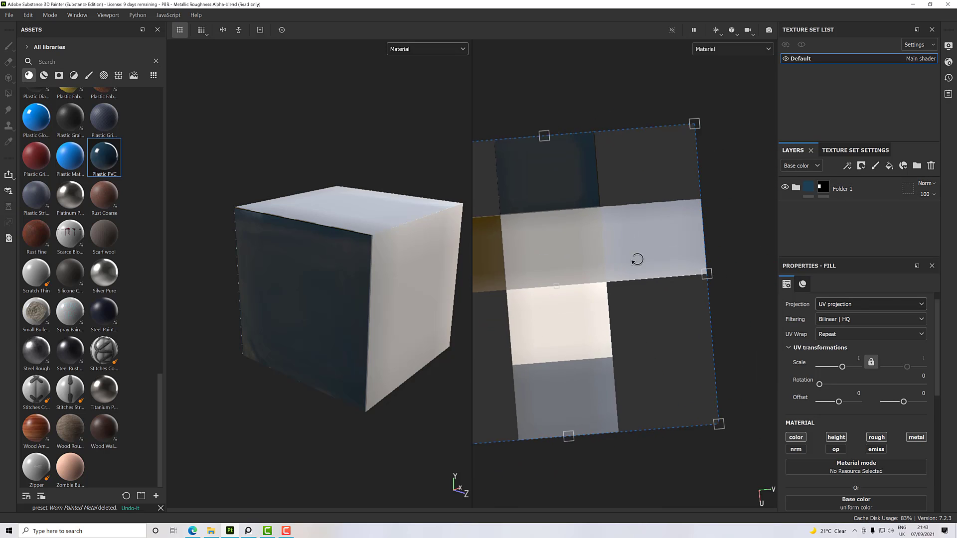
pyautogui.press('f')
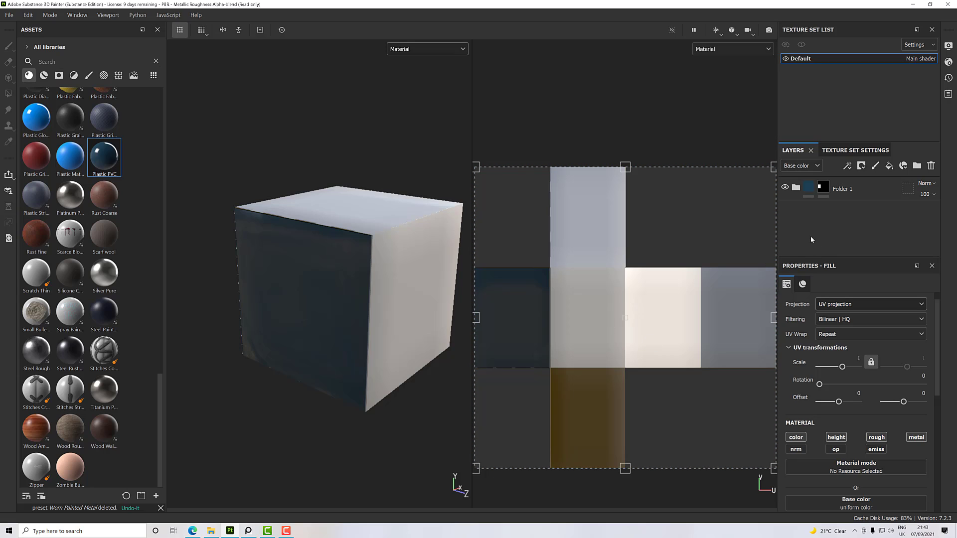
# Create Folder 2 above Folder 1 with a black mask, then enable Polygon Fill and select its mask
pyautogui.click(917, 166)
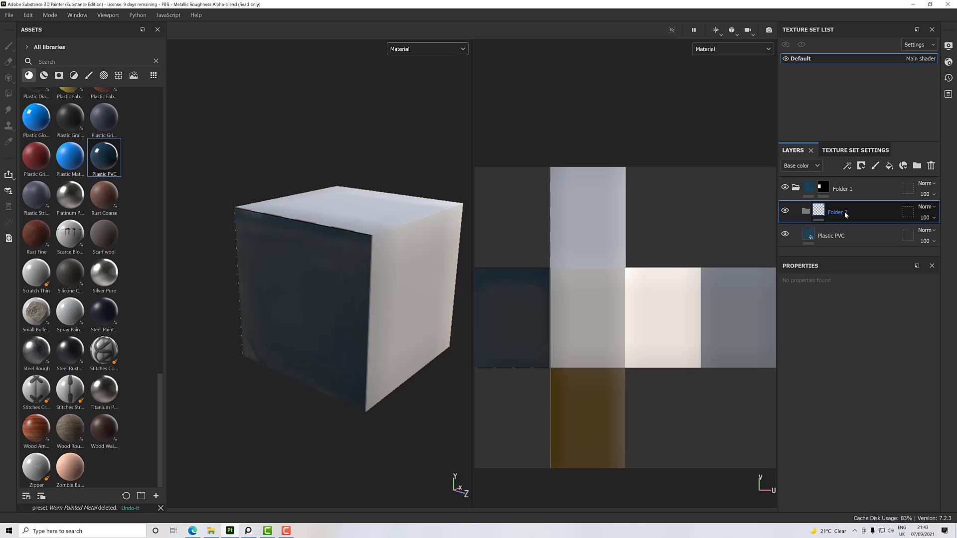
pyautogui.moveTo(844, 215); pyautogui.dragTo(852, 181)
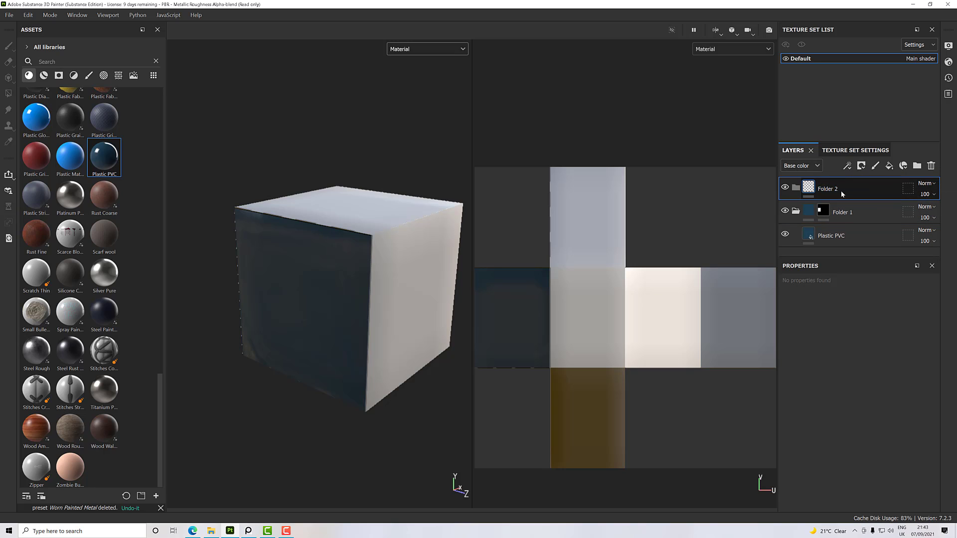
pyautogui.rightClick(824, 190)
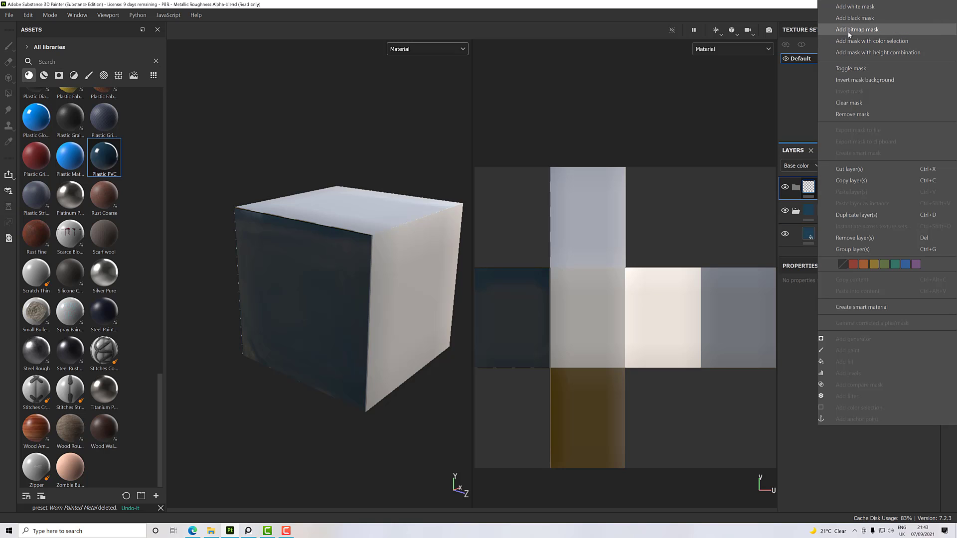
pyautogui.click(852, 18)
pyautogui.press('4')
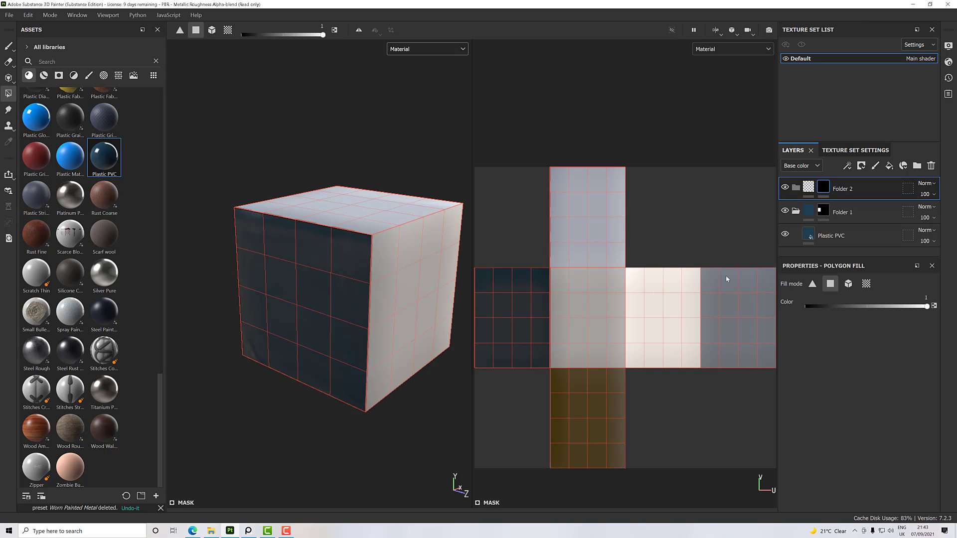
pyautogui.click(820, 190)
# Display the Mask channel and fill the top UV island white in Folder 2's mask
pyautogui.click(423, 49)
pyautogui.scroll(-2, 411, 134)
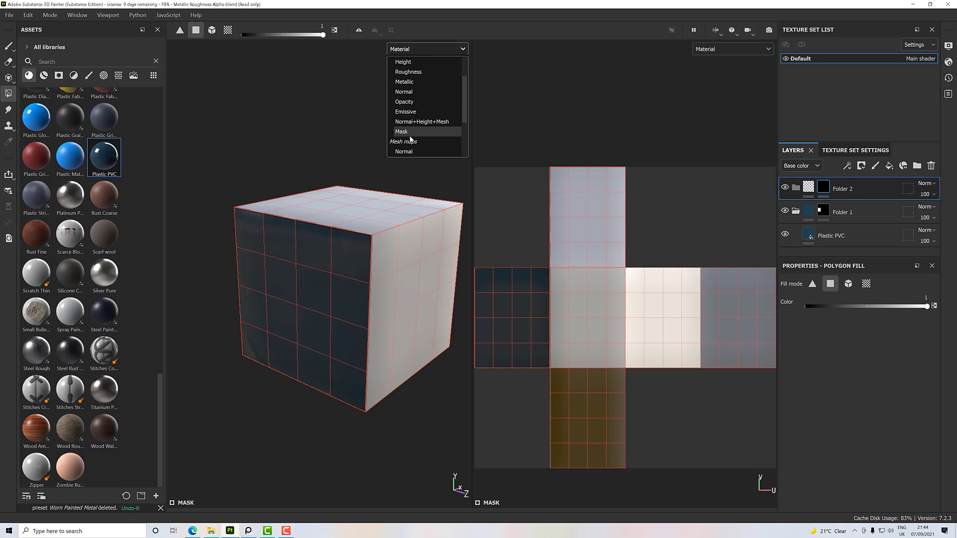
pyautogui.click(401, 132)
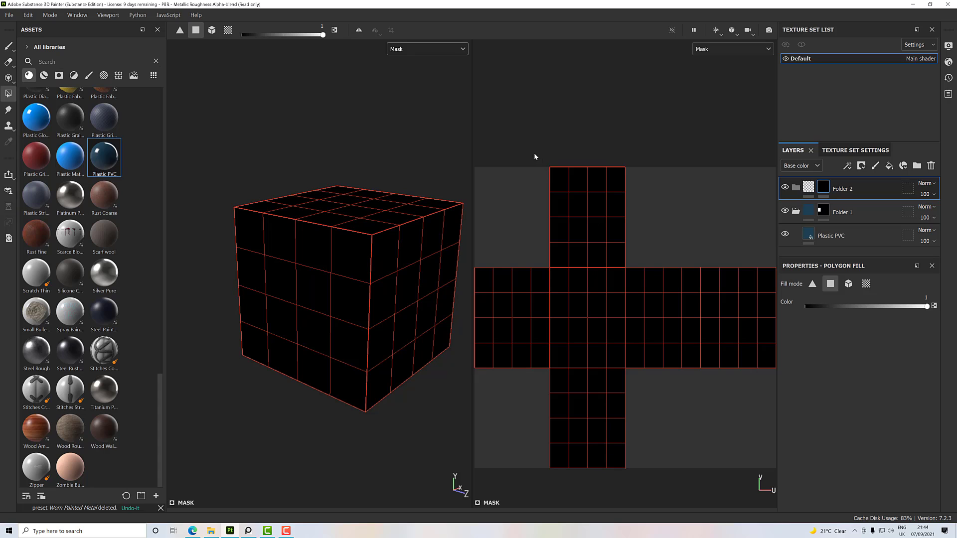
pyautogui.moveTo(534, 157); pyautogui.dragTo(644, 257)
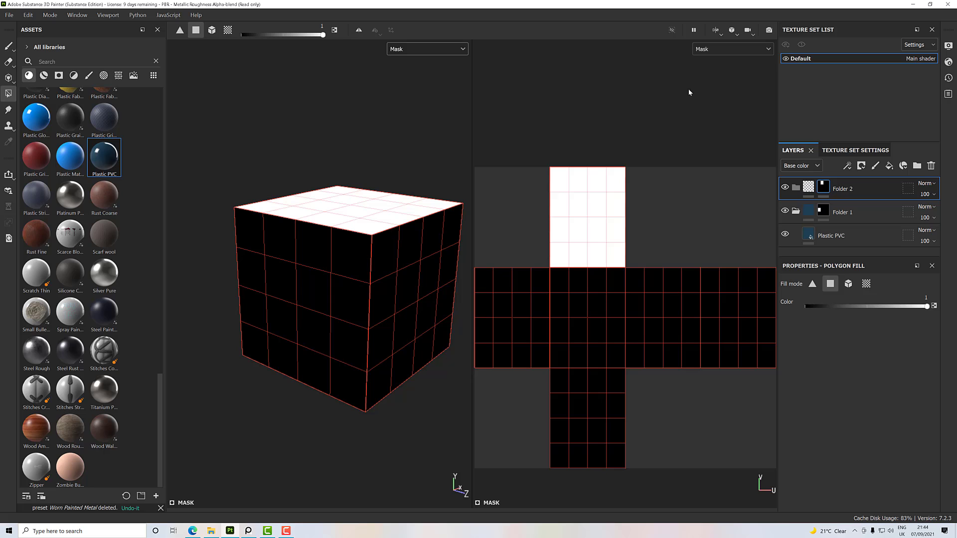
# Set both viewports back to the Material channel
pyautogui.click(711, 48)
pyautogui.scroll(3, 711, 61)
pyautogui.click(710, 66)
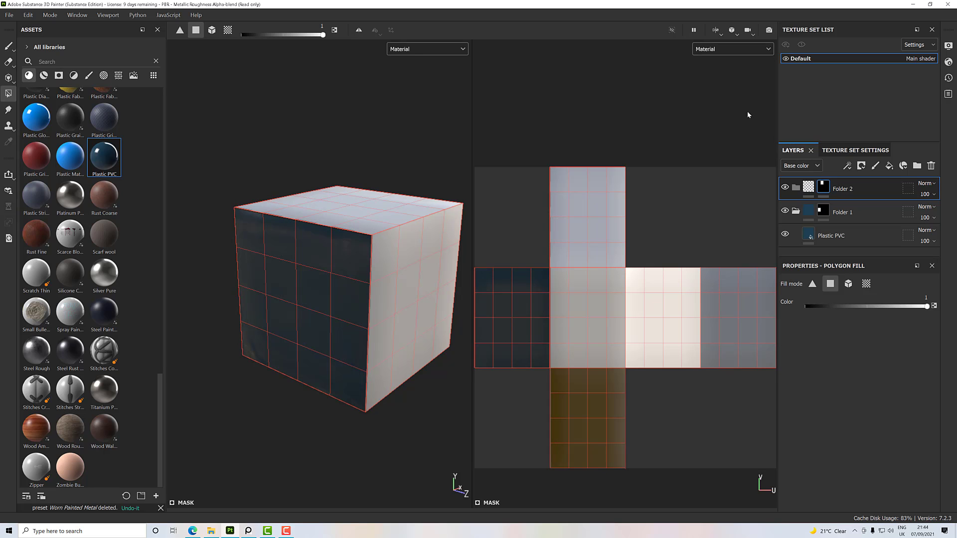
# Drop Plastic Matte Pure into Folder 2 and orbit to check the blue top face
pyautogui.moveTo(70, 159); pyautogui.dragTo(855, 187)
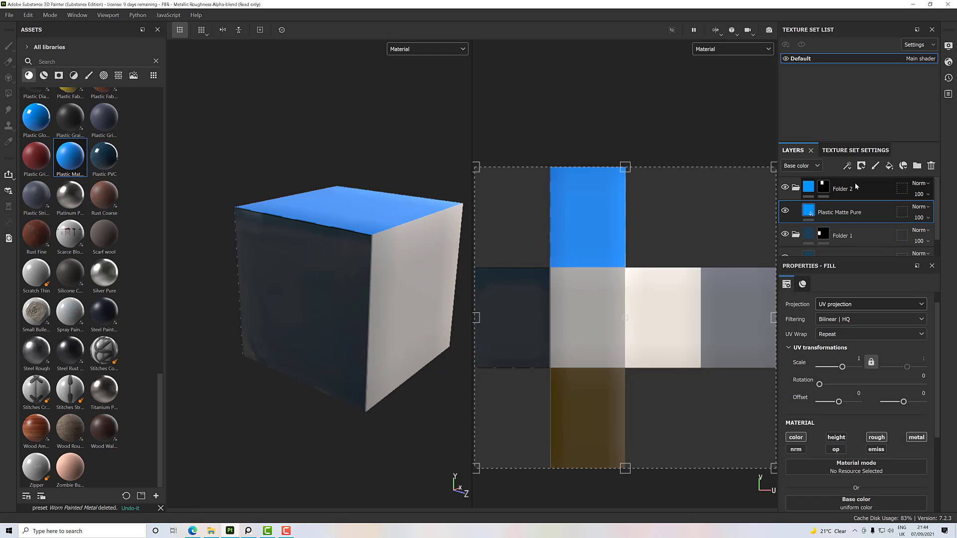
pyautogui.keyDown('alt'); pyautogui.moveTo(359, 270); pyautogui.dragTo(396, 288); pyautogui.keyUp('alt')
pyautogui.moveTo(396, 288)
pyautogui.keyDown('alt'); pyautogui.mouseDown(button='right')
pyautogui.moveTo(549, 271)
pyautogui.moveTo(380, 284)
pyautogui.mouseUp(button='right'); pyautogui.keyUp('alt')
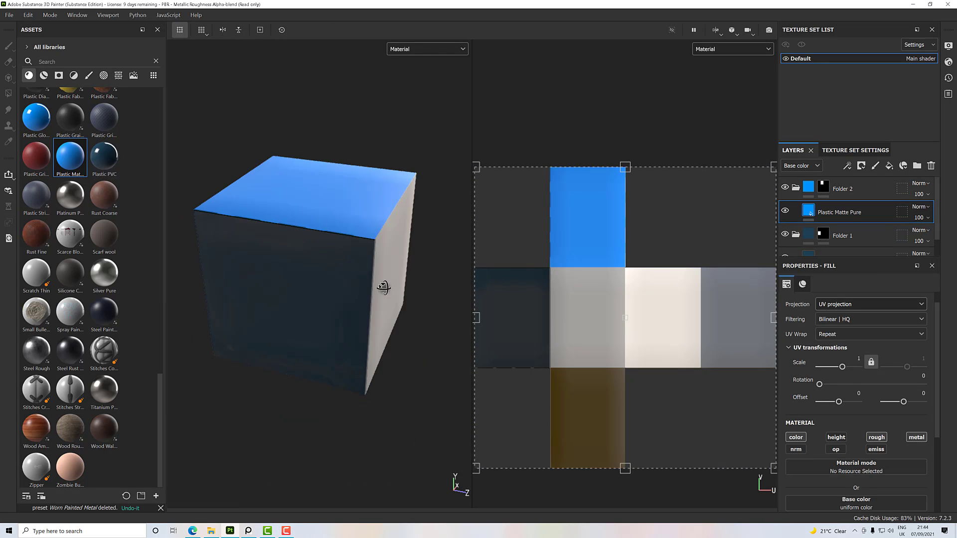
pyautogui.keyDown('alt'); pyautogui.moveTo(380, 284); pyautogui.dragTo(330, 289); pyautogui.keyUp('alt')
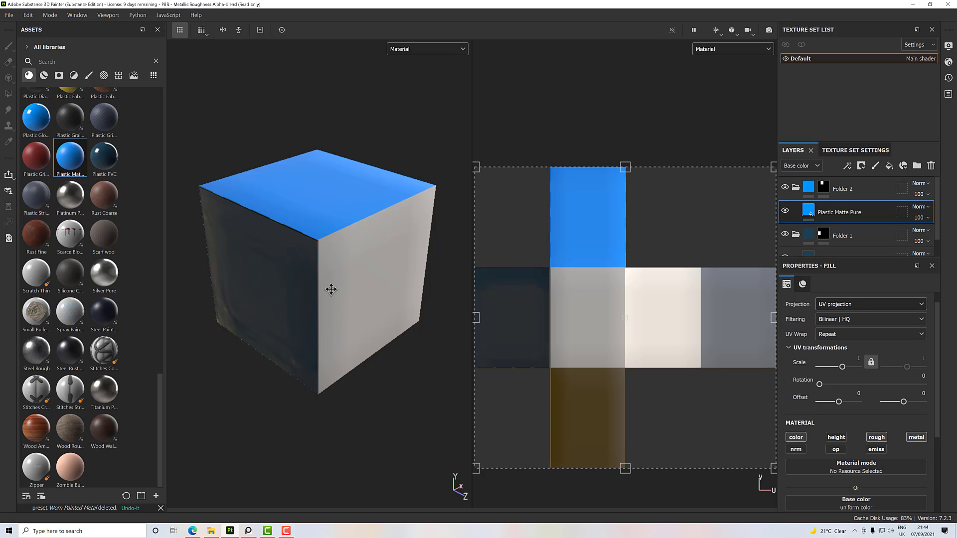
pyautogui.keyDown('alt'); pyautogui.moveTo(314, 256); pyautogui.dragTo(289, 261); pyautogui.keyUp('alt')
pyautogui.keyDown('alt'); pyautogui.moveTo(289, 261); pyautogui.dragTo(337, 283, button='middle'); pyautogui.keyUp('alt')
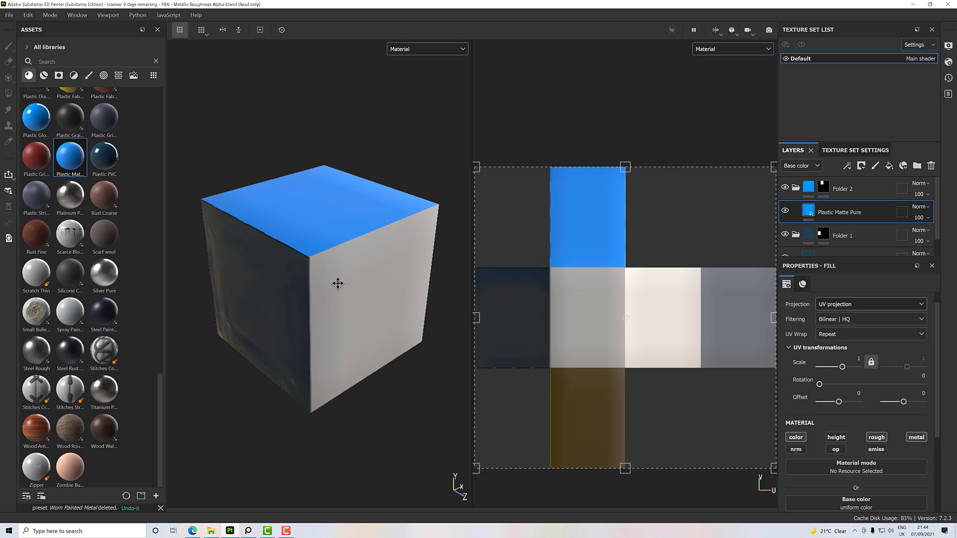